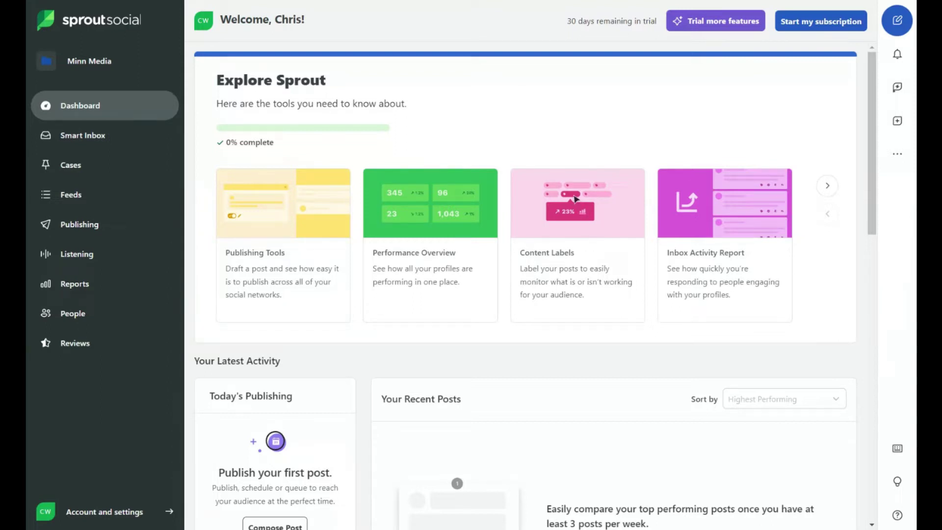
Browse the All Messages feed of Facebook comments on the Betta Fish Keepers post.
scroll(363, 216, "down", 4)
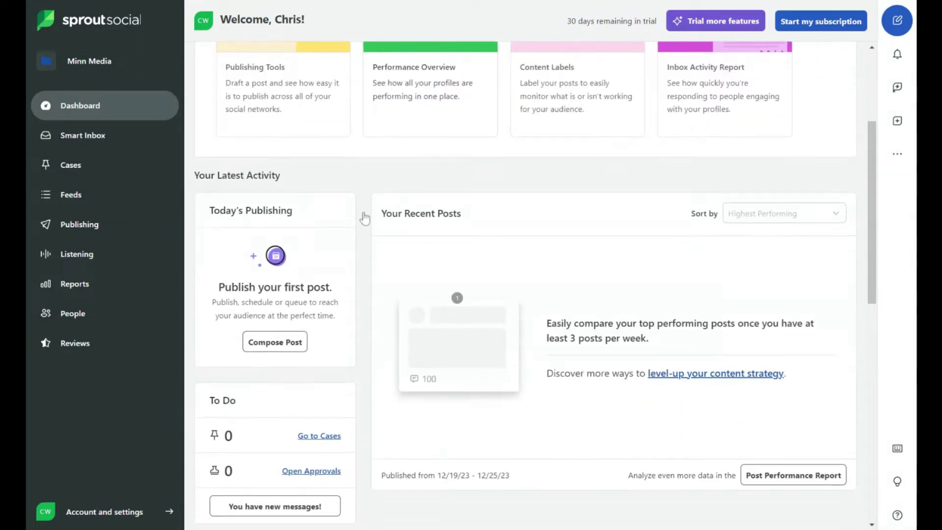
scroll(364, 212, "up", 4)
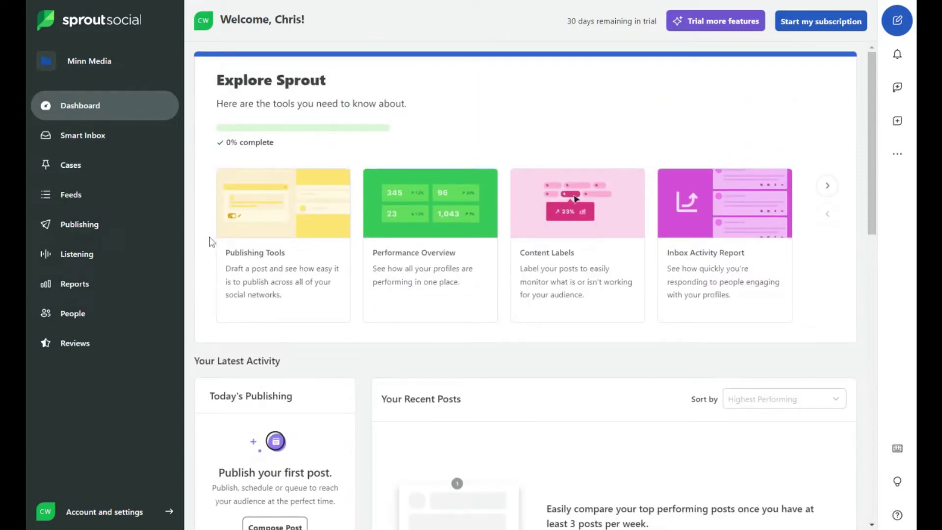
scroll(211, 241, "down", 6)
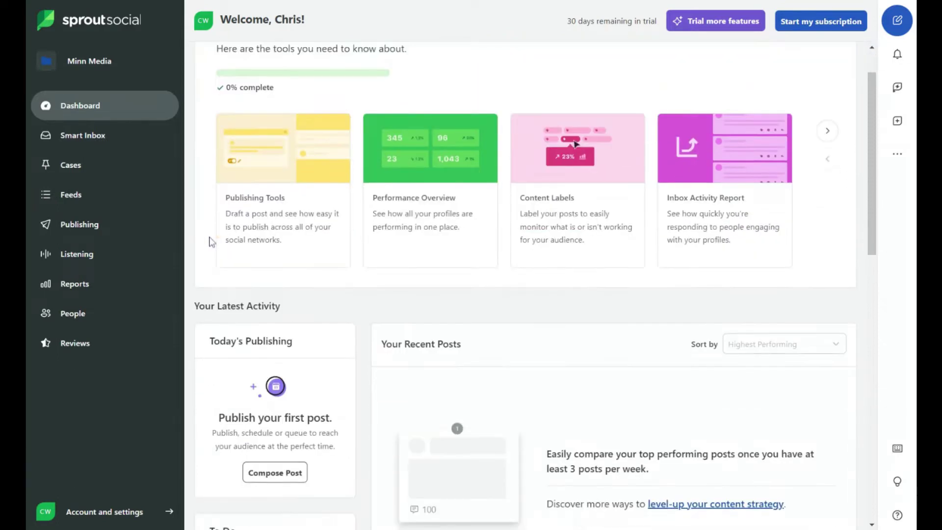
scroll(211, 241, "down", 3)
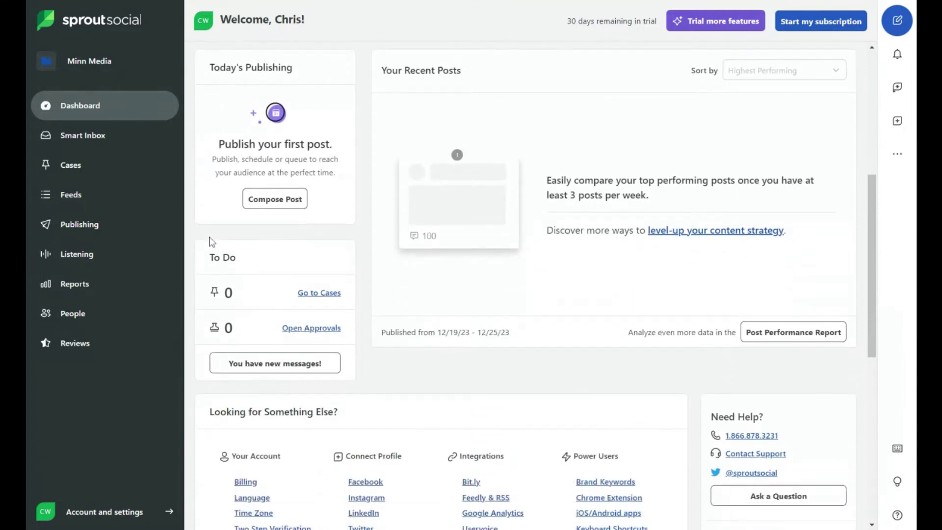
scroll(211, 241, "up", 8)
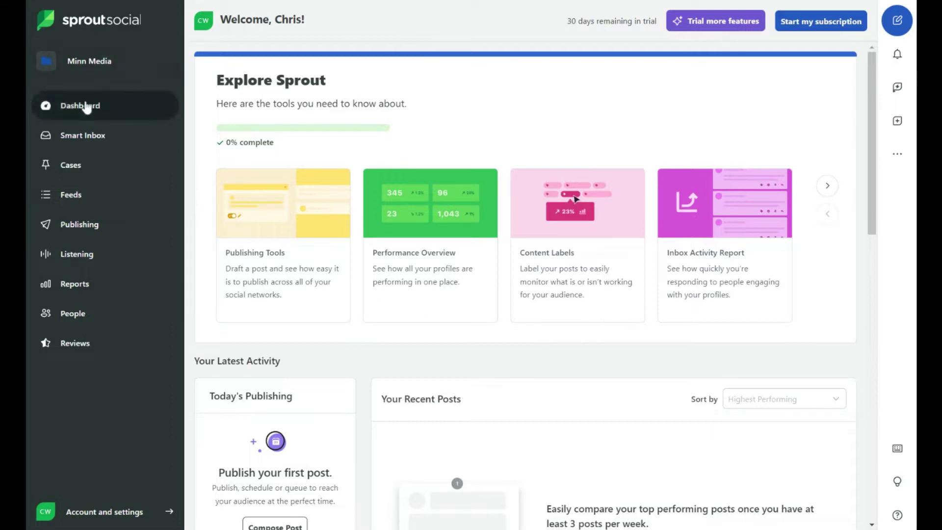
scroll(486, 225, "down", 8)
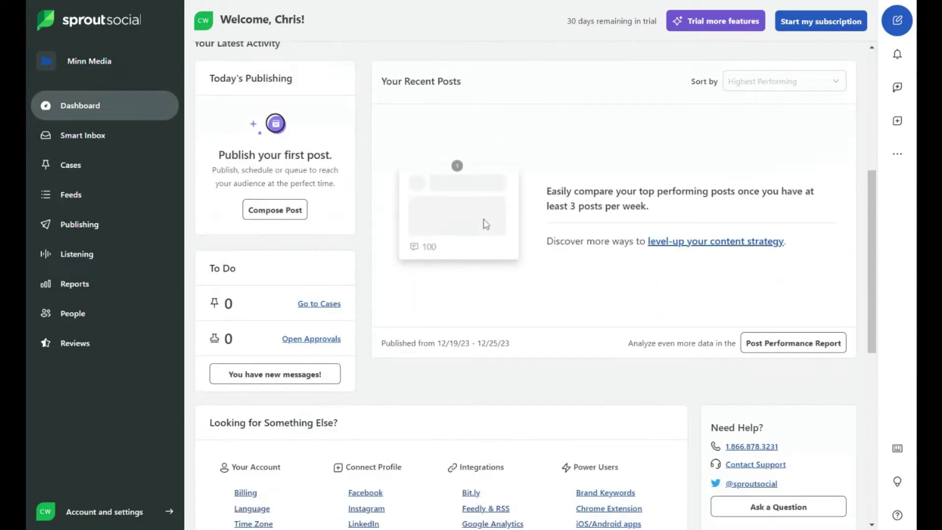
scroll(483, 270, "up", 7)
scroll(481, 269, "down", 4)
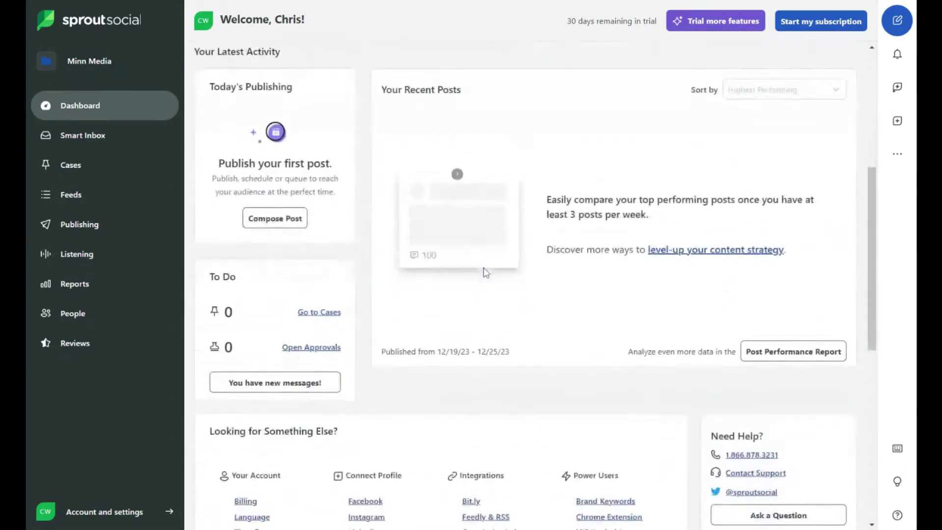
scroll(475, 321, "up", 6)
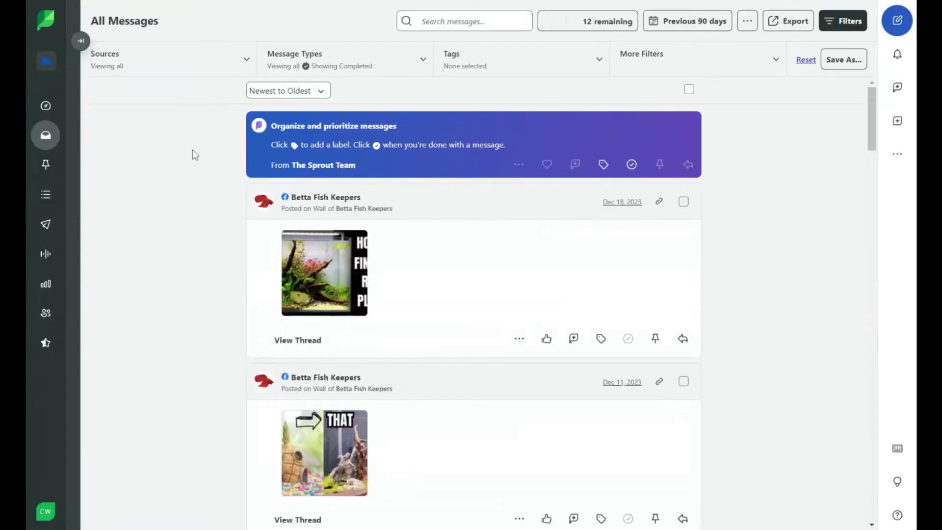
Collapse and re-expand the Smart Inbox views panel while scrolling the comments feed.
mouse_move(67, 54)
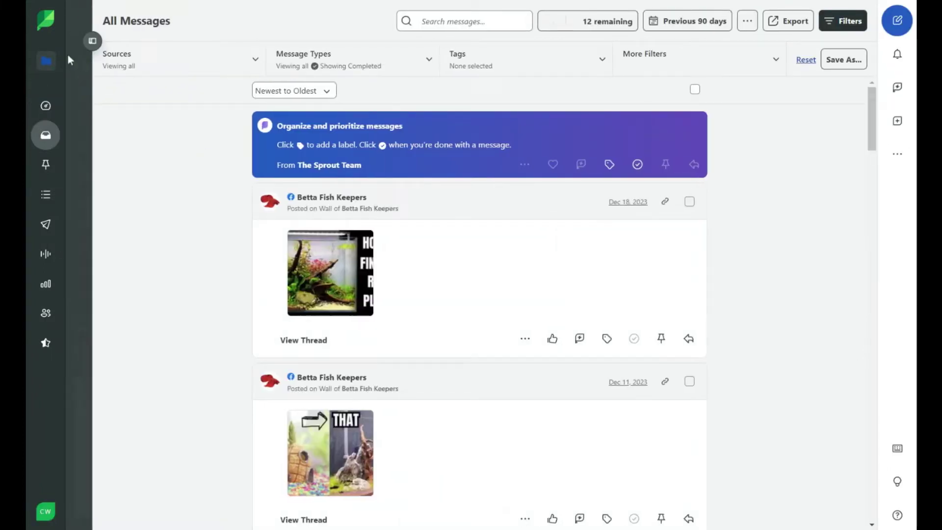
left_click(219, 41)
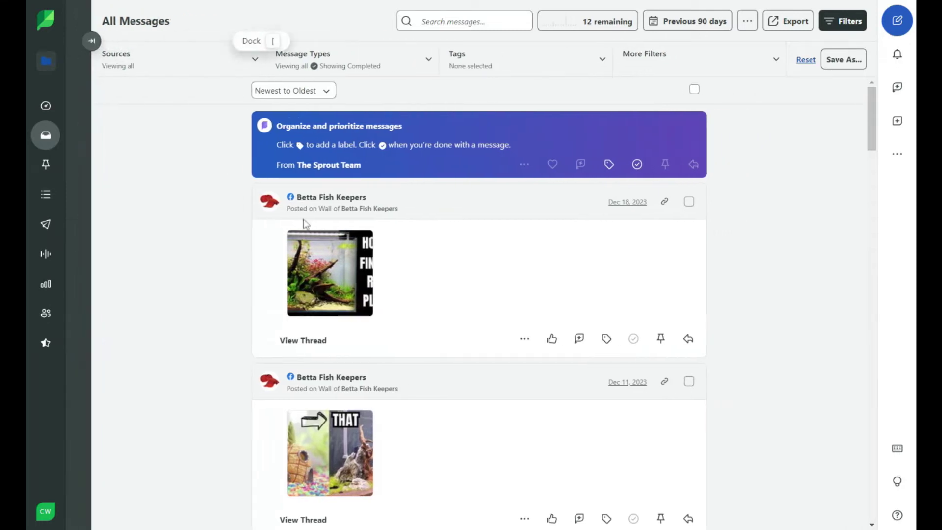
scroll(240, 231, "down", 8)
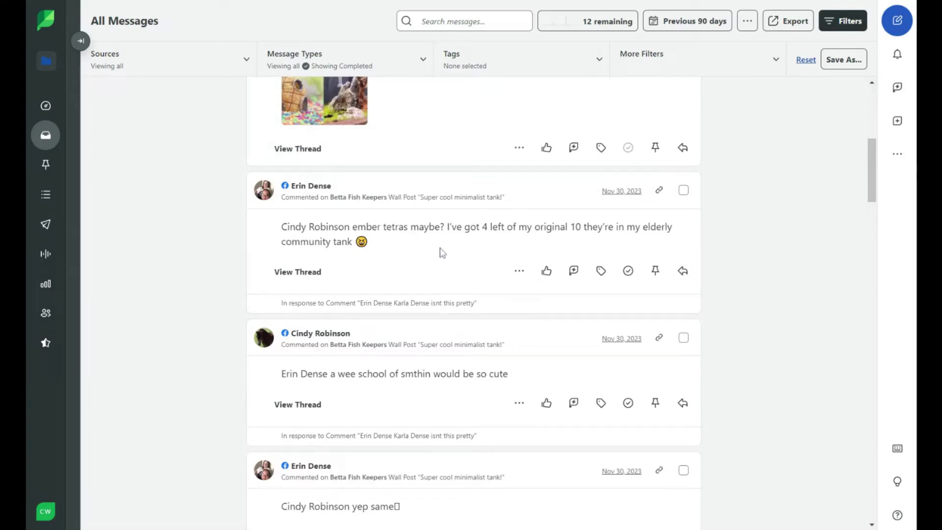
scroll(443, 253, "up", 8)
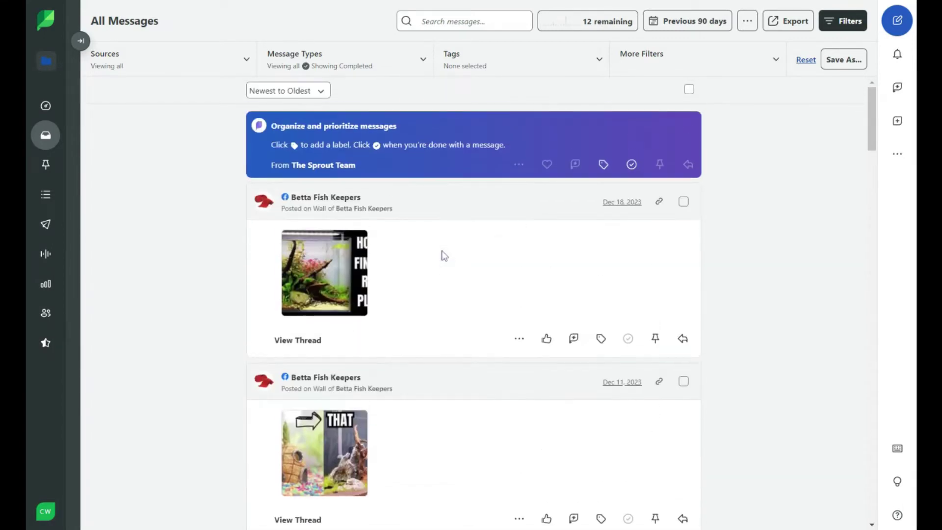
scroll(441, 255, "down", 4)
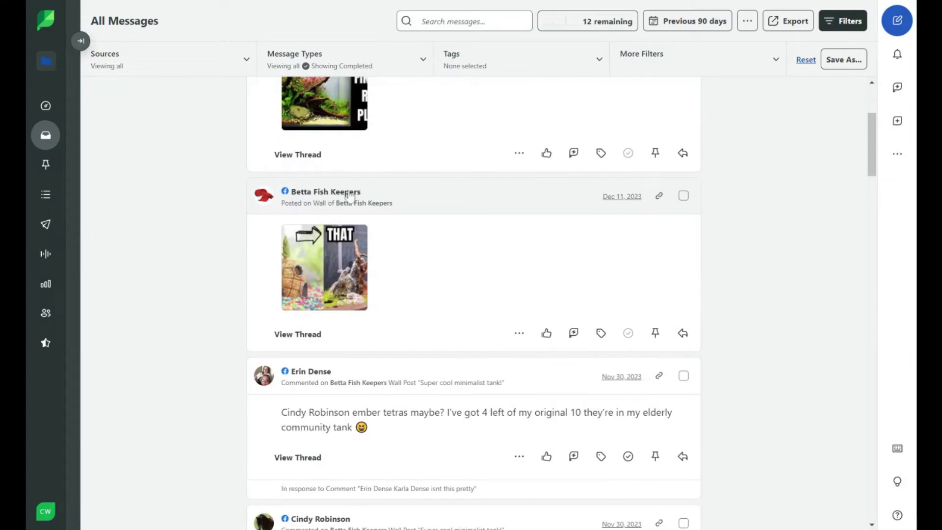
scroll(191, 270, "down", 4)
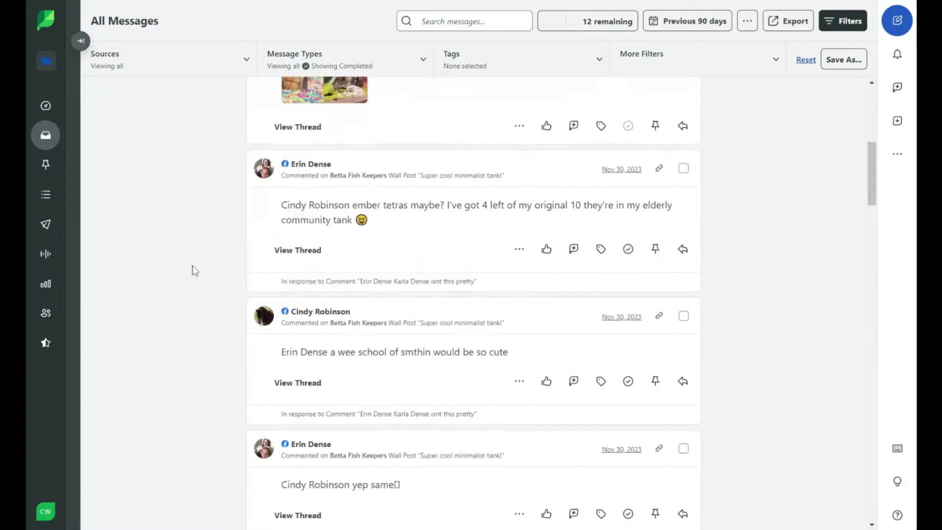
scroll(195, 270, "down", 5)
left_click(81, 41)
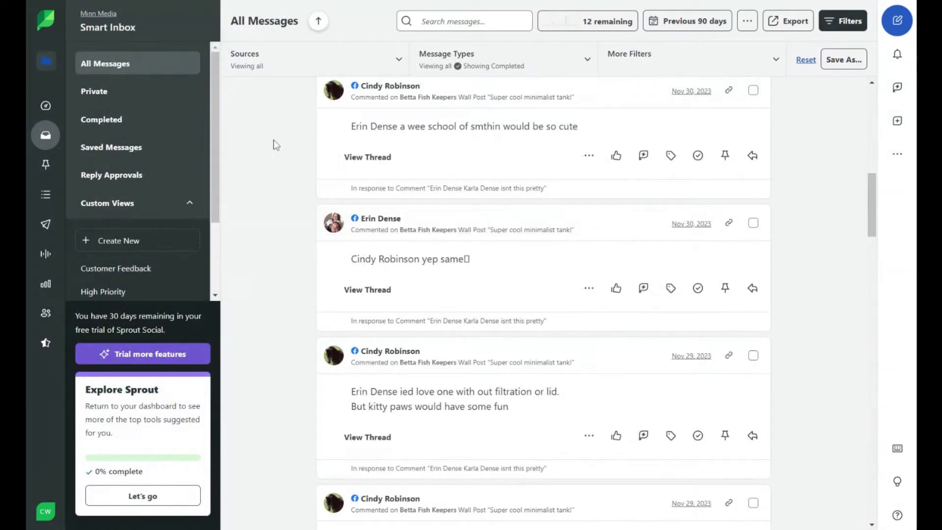
scroll(277, 148, "up", 5)
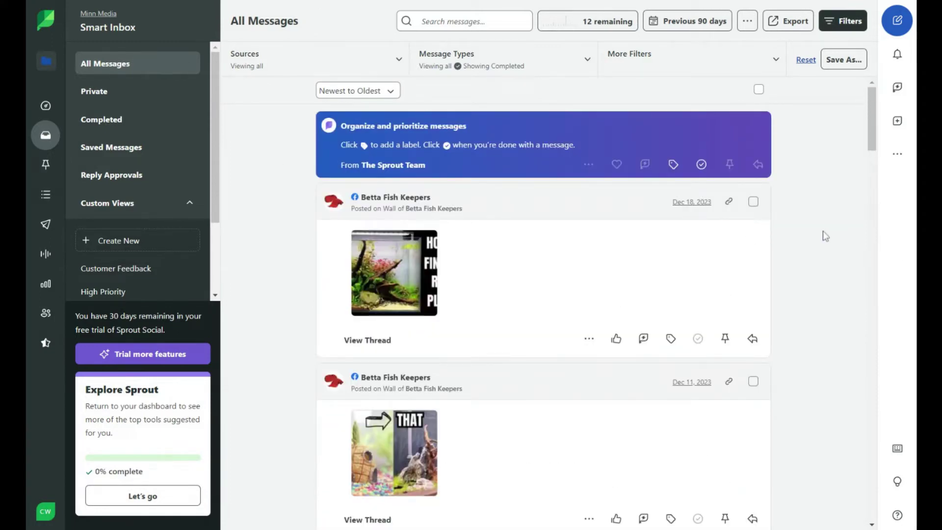
scroll(821, 233, "down", 12)
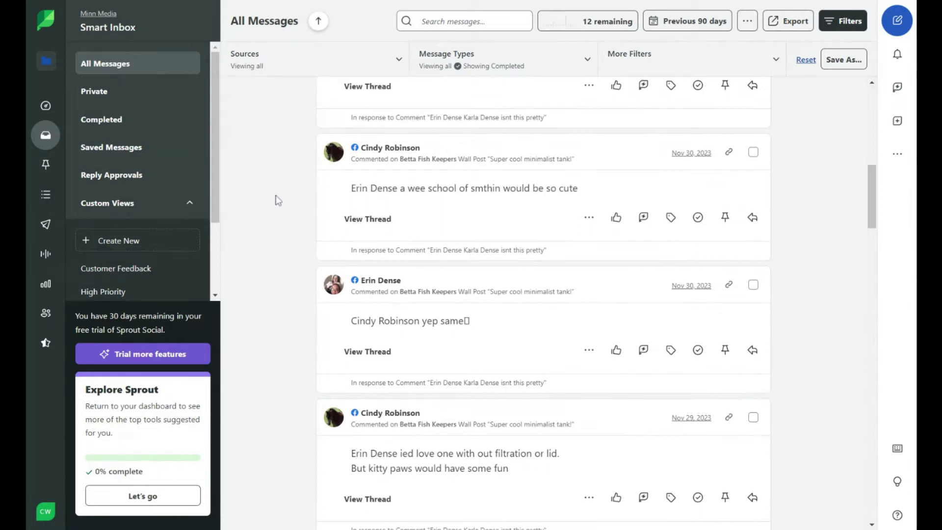
Open Cases and expand its views panel, showing an empty My Open Cases.
left_click(48, 165)
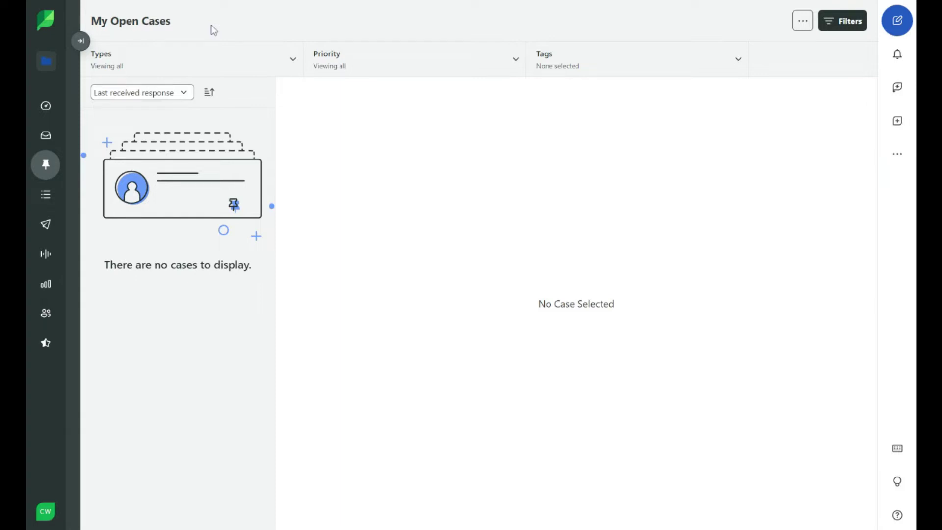
left_click(81, 41)
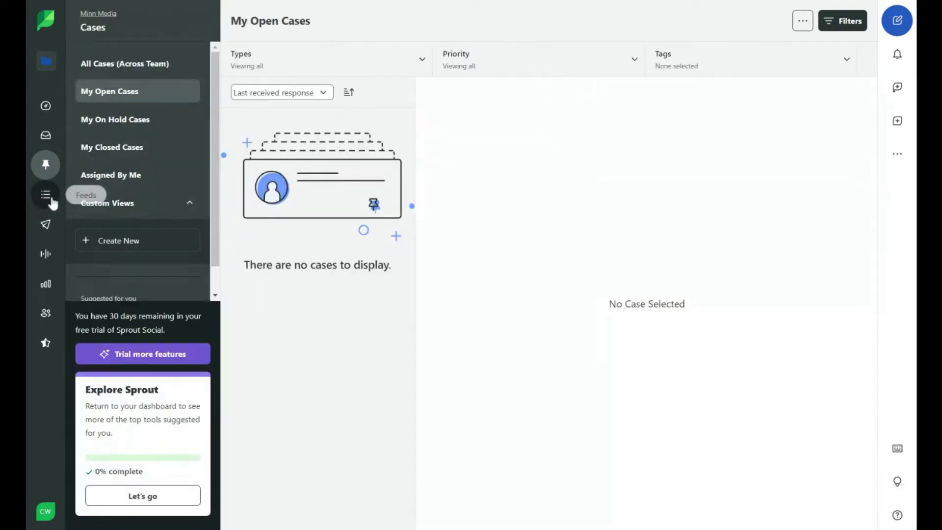
Open Feeds on Twitter Feeds, which prompts connecting a Twitter profile.
left_click(47, 202)
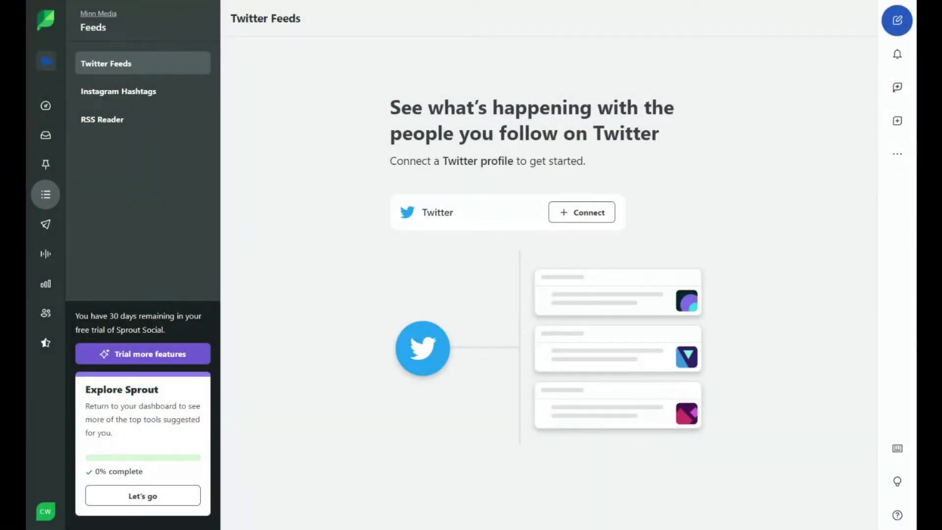
Show the Publishing Calendar's December 2023 month view with the December 18 Facebook post.
left_click(45, 226)
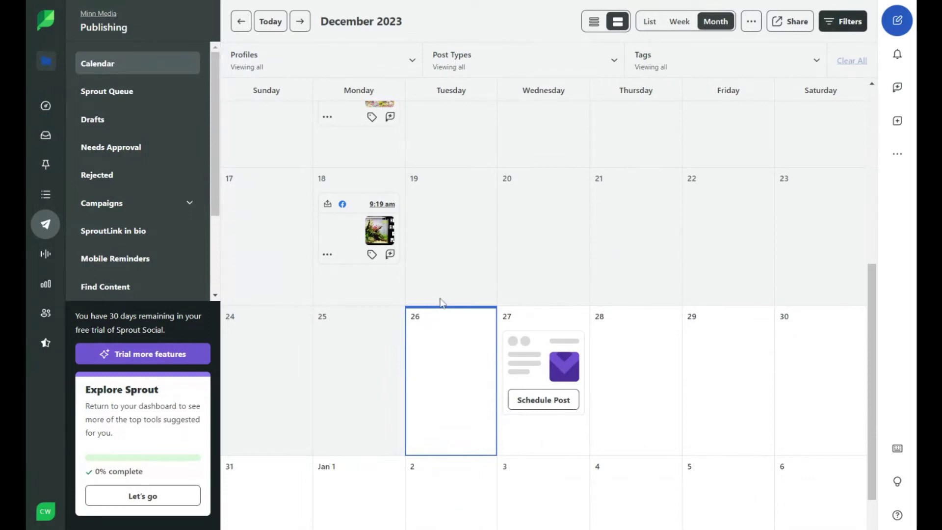
scroll(443, 302, "down", 2)
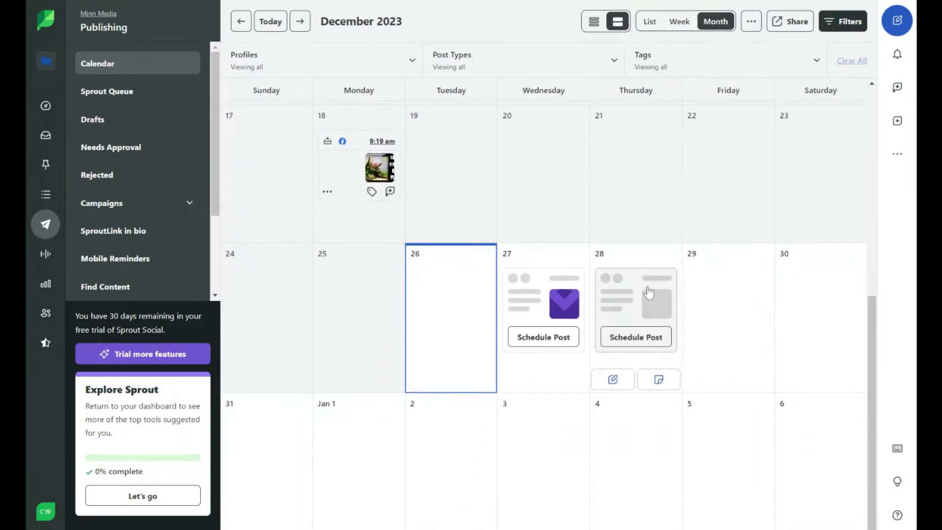
Start a new Betta Fish Keepers post on December 27, then close it unsaved.
left_click(567, 344)
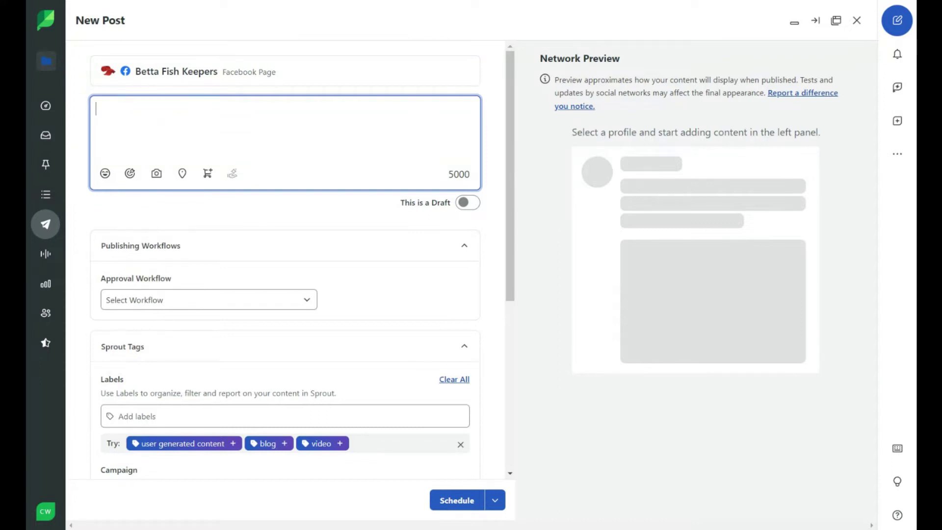
scroll(234, 224, "down", 3)
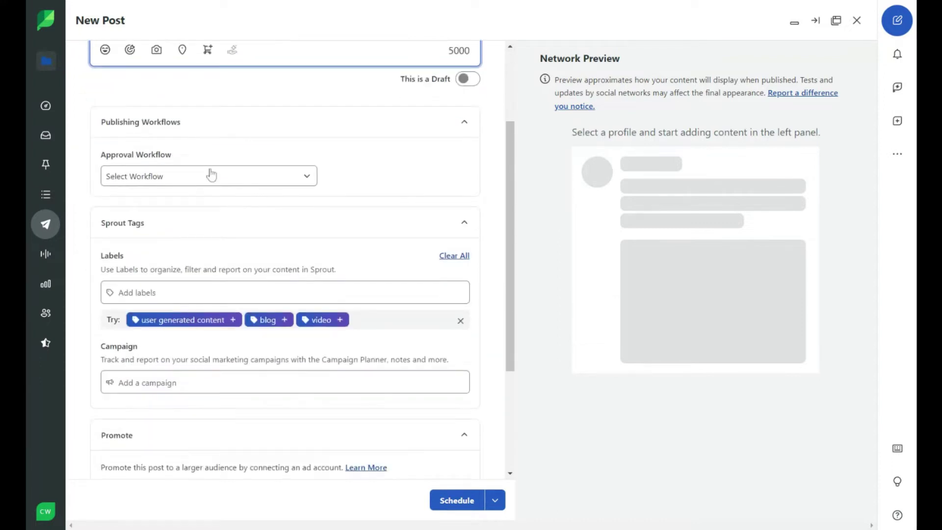
scroll(210, 175, "down", 2)
scroll(210, 175, "down", 1)
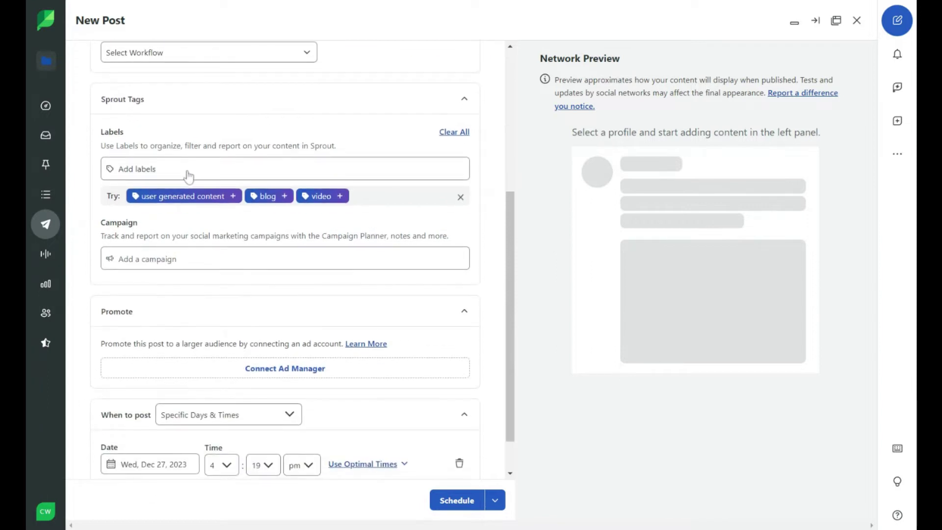
scroll(189, 177, "down", 2)
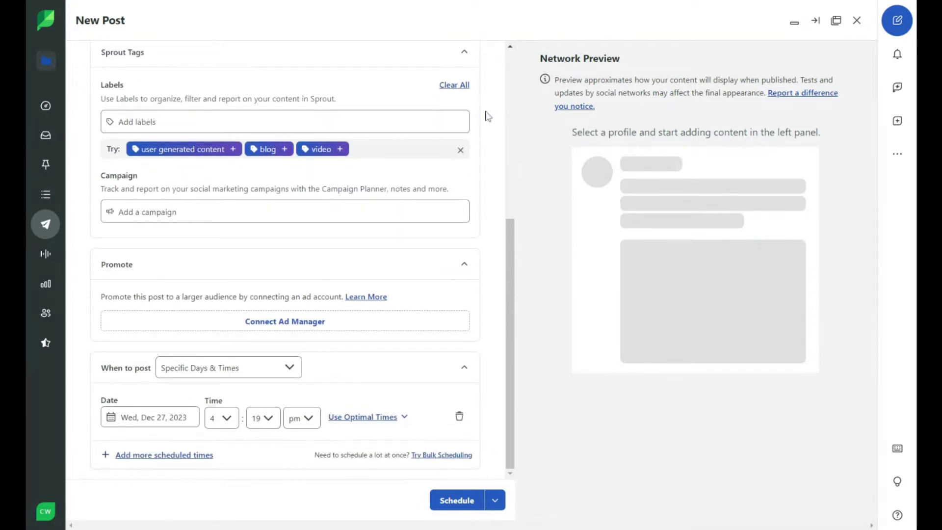
scroll(243, 273, "up", 6)
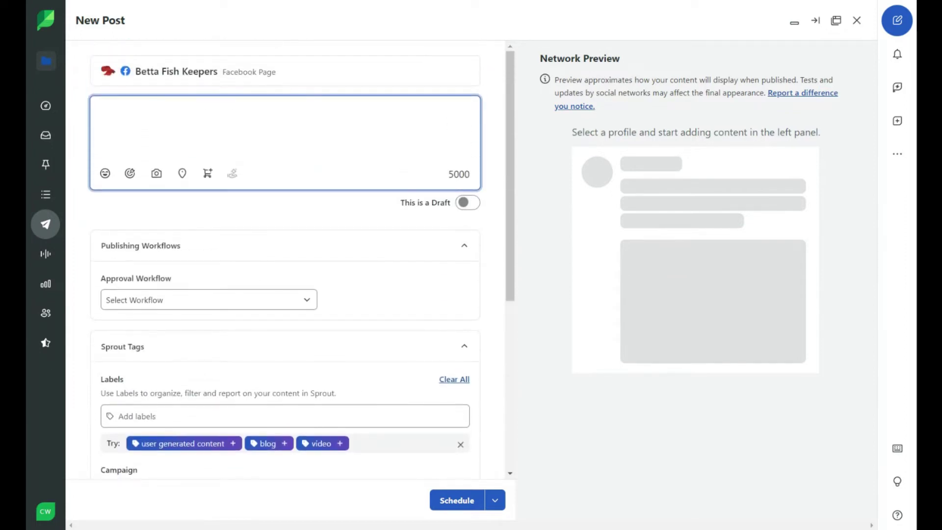
left_click(859, 24)
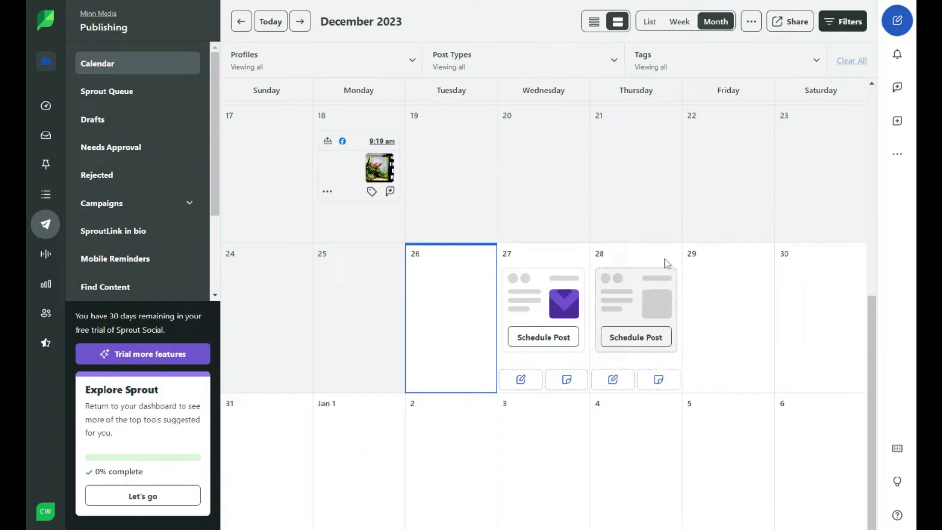
mouse_move(719, 294)
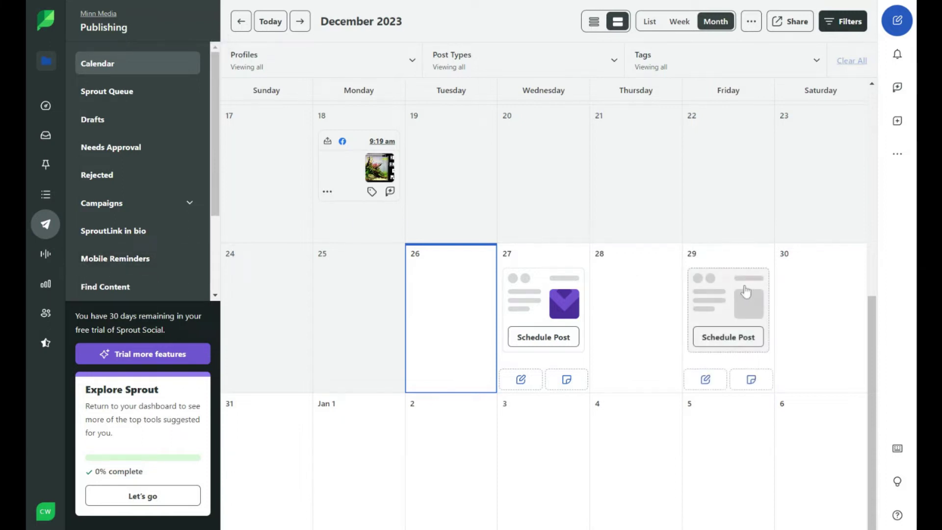
Show Listening Home with the sample Espresso topic and Explore Listening Features.
left_click(45, 254)
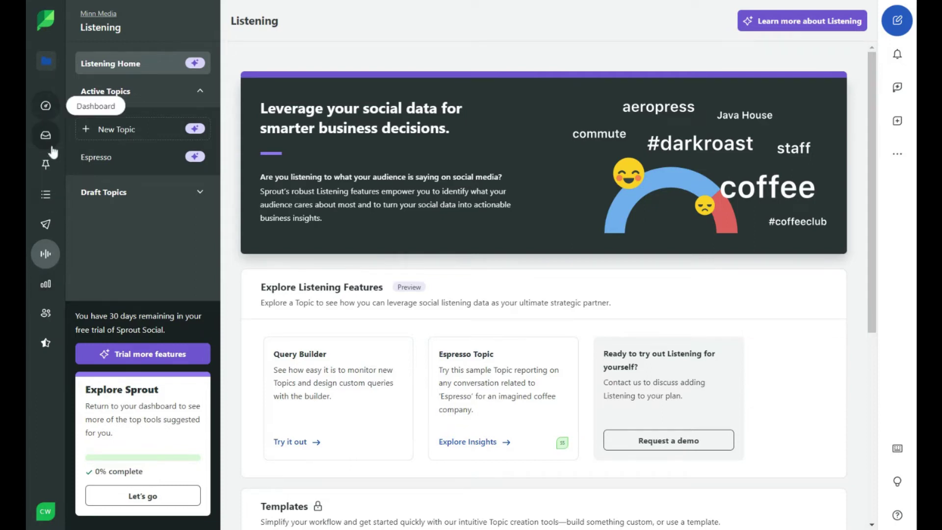
Scroll Reports Home through Recommended Reports and the Strategy, Competitive and Content groups.
left_click(48, 292)
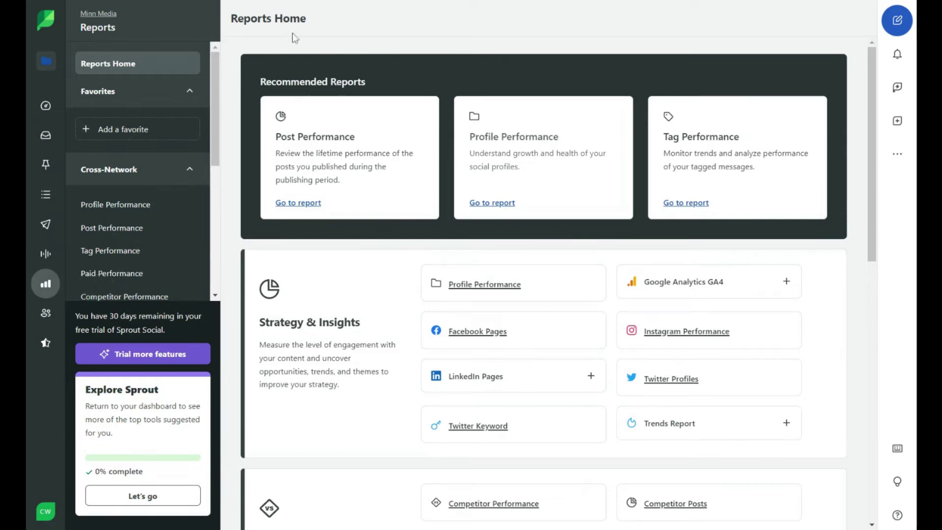
scroll(305, 113, "down", 9)
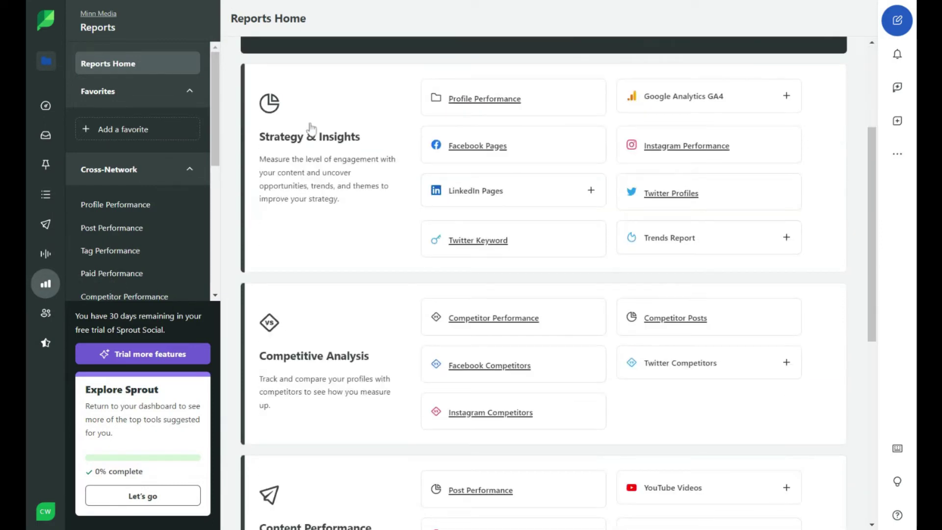
scroll(314, 126, "down", 4)
scroll(324, 122, "up", 12)
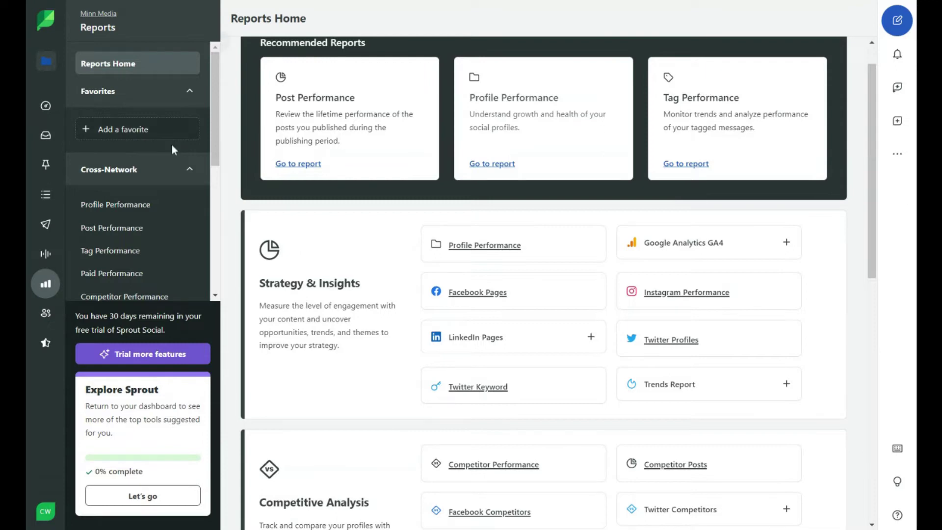
Scroll the November 2023 Post Performance cards for Betta Fish Keepers, then go to People.
left_click(130, 210)
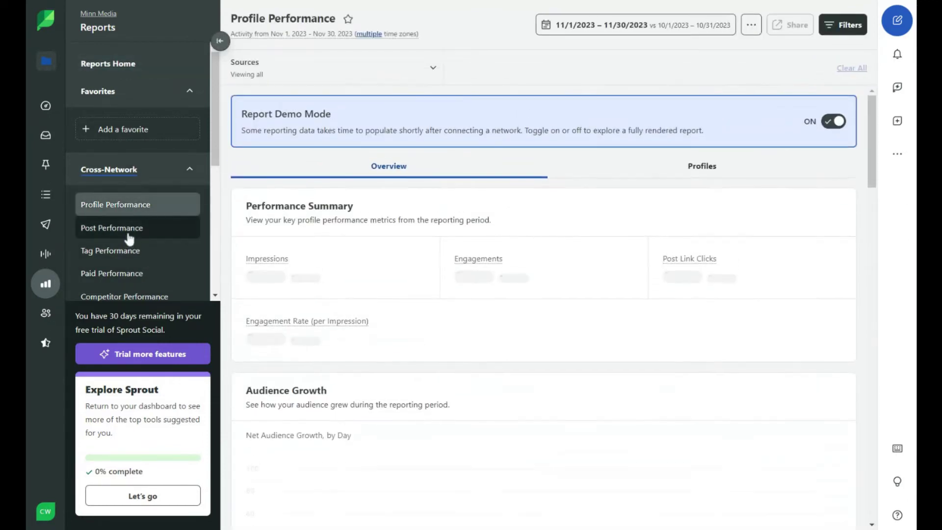
left_click(129, 230)
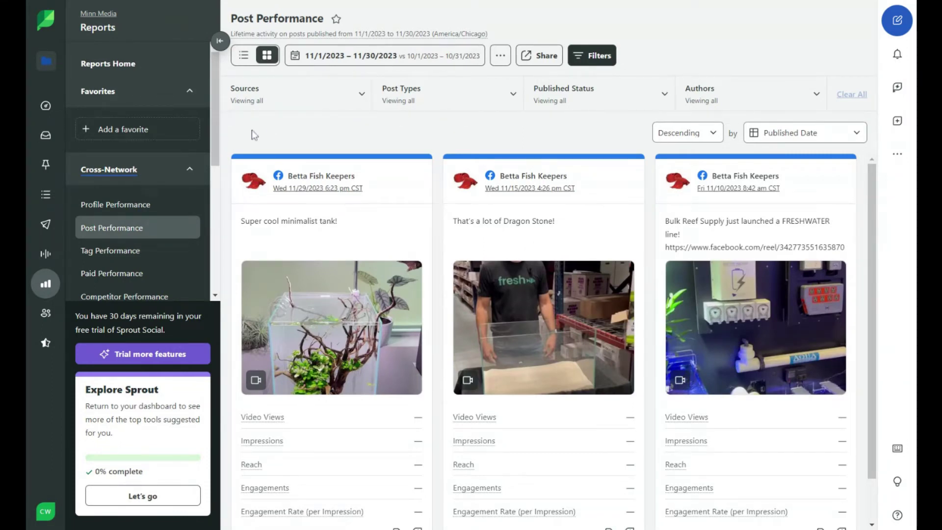
scroll(866, 216, "down", 2)
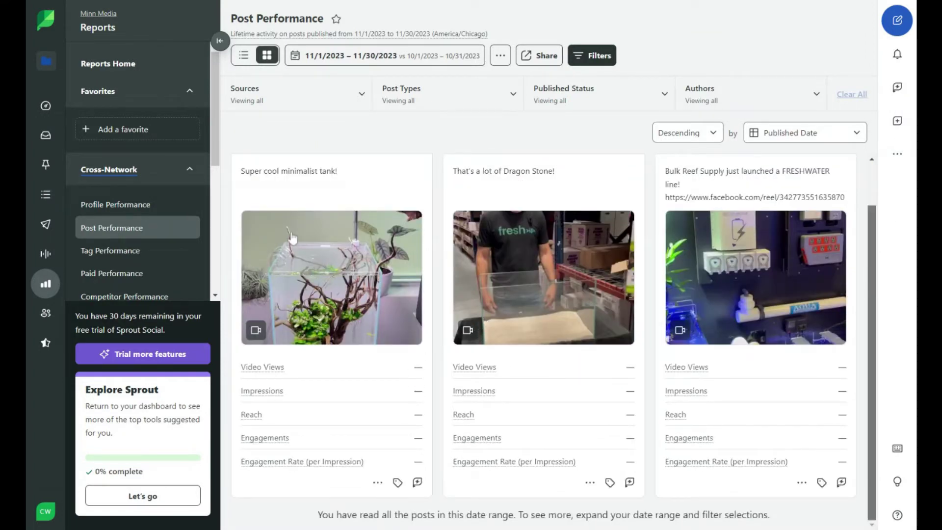
left_click(44, 313)
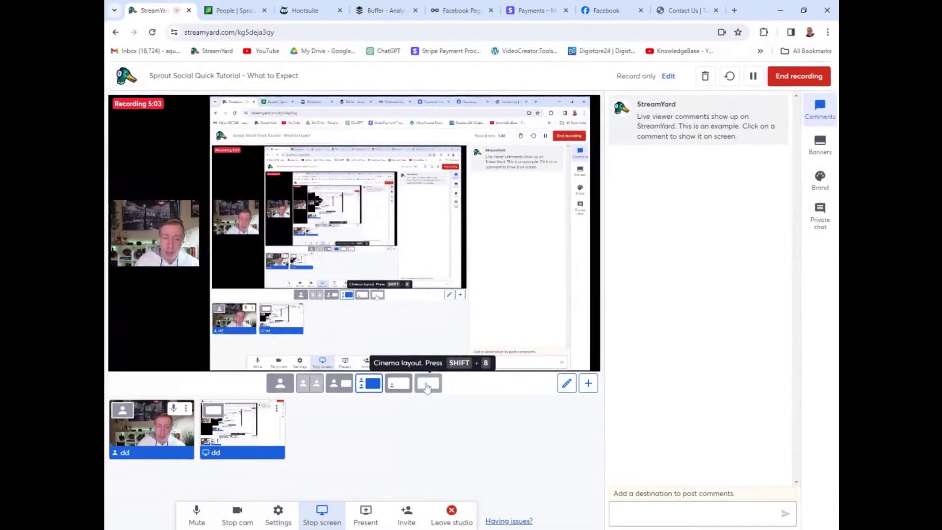
Switch StreamYard to cinema layout, then show Sprout People and Hootsuite audience growth.
left_click(427, 385)
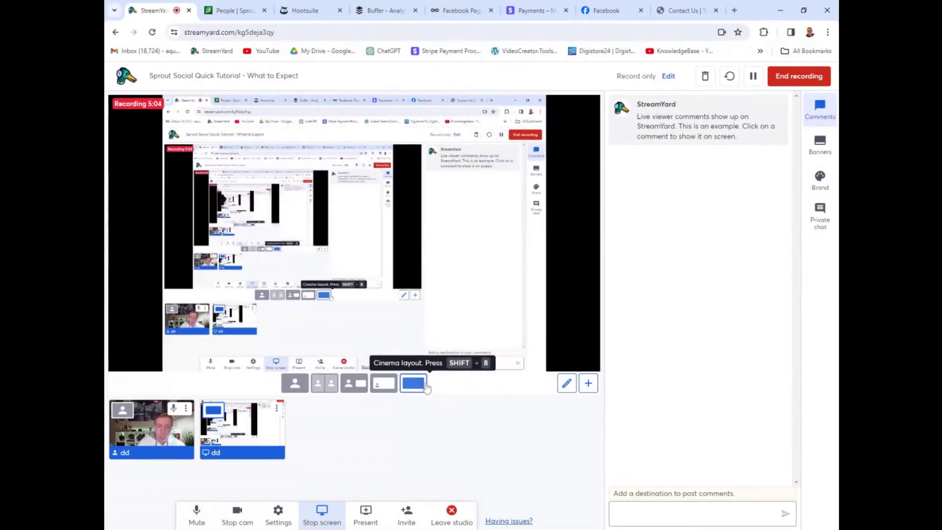
left_click(248, 14)
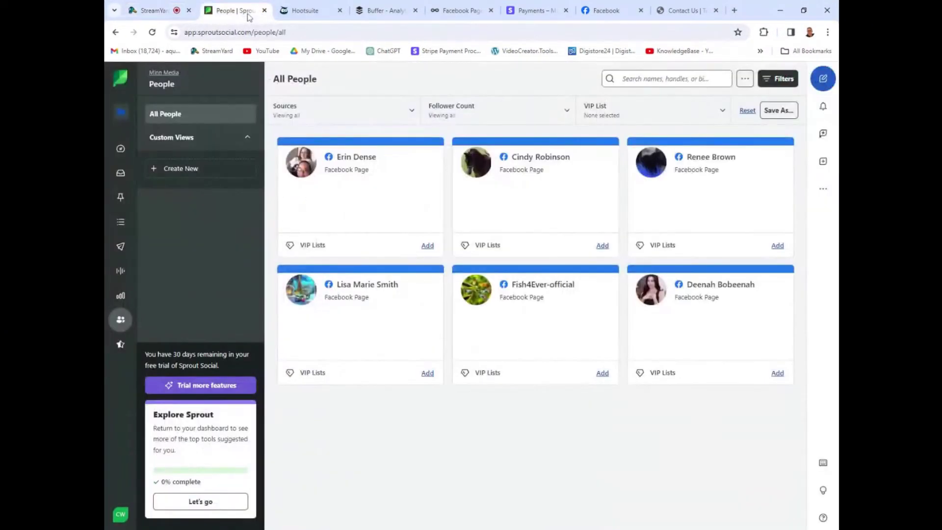
left_click(301, 12)
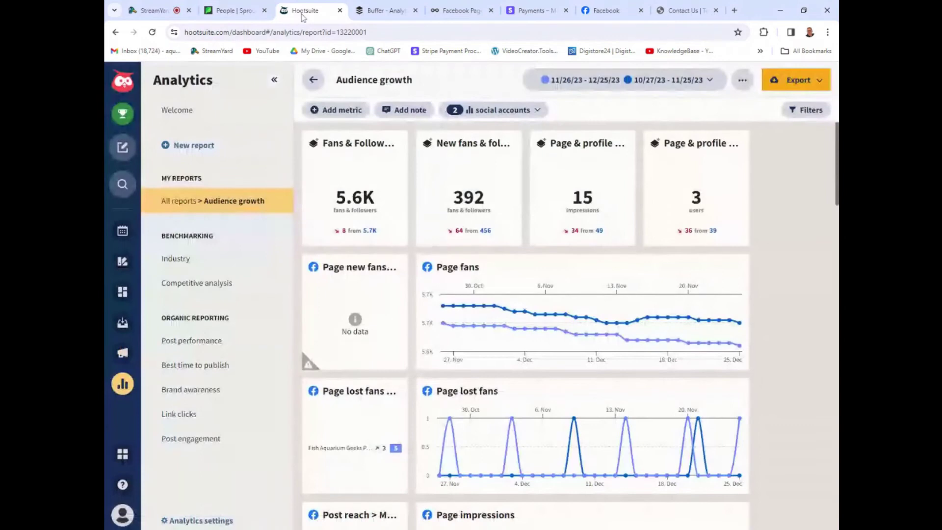
View the Buffer and Metricool Facebook analytics, close Payments, and return to StreamYard.
left_click(385, 11)
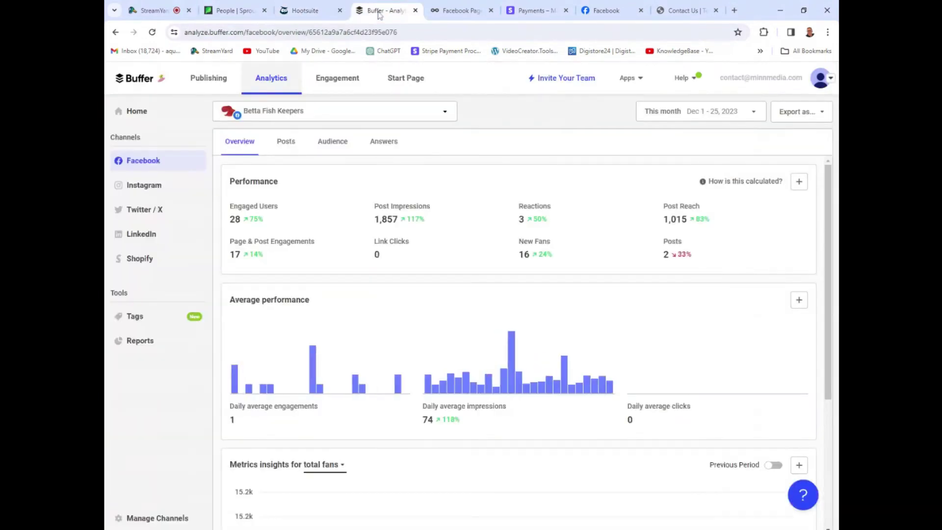
left_click(443, 11)
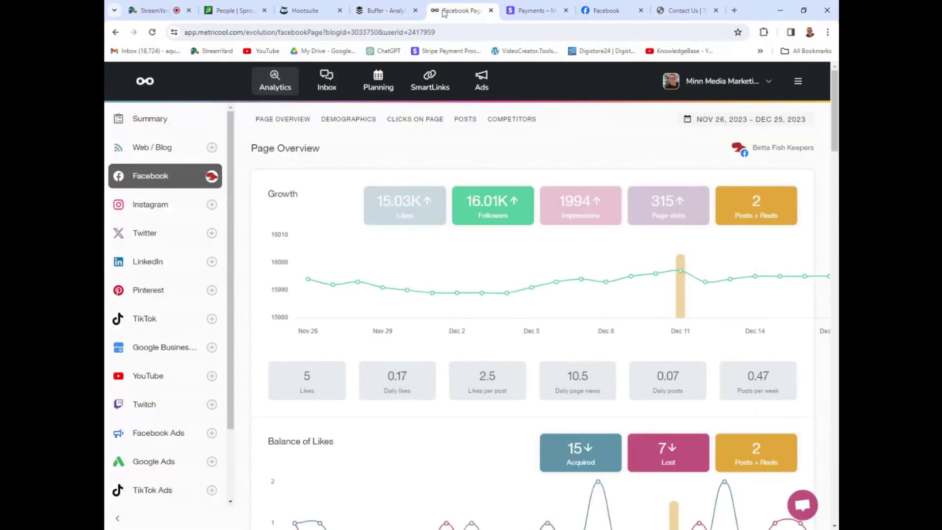
left_click(567, 10)
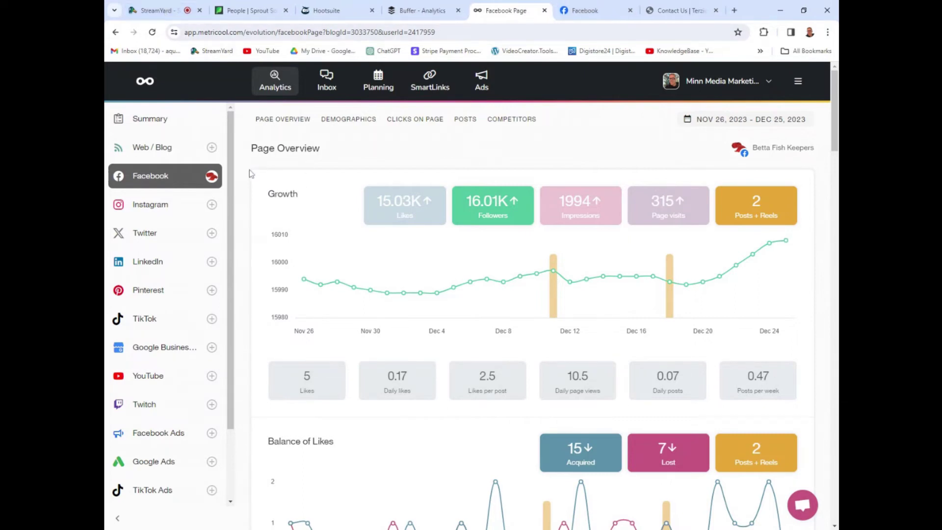
left_click(162, 11)
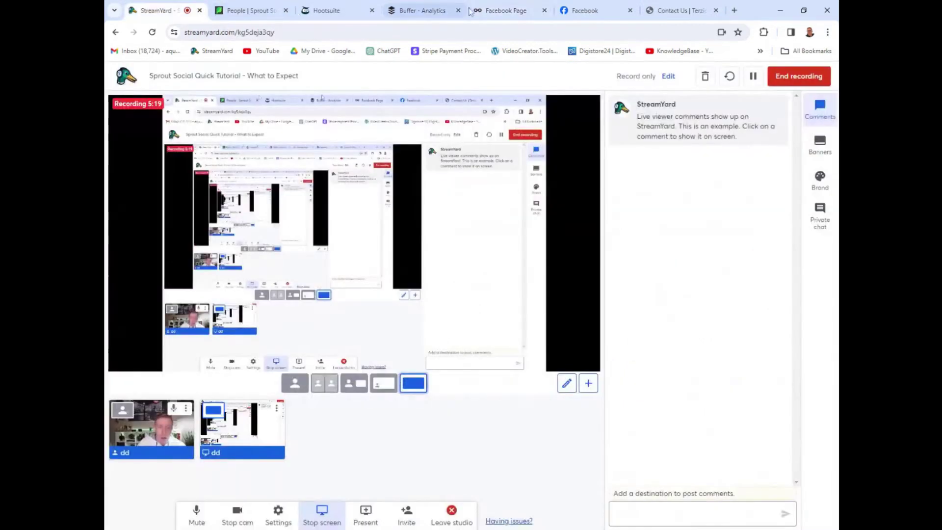
Bring up Metricool's Betta Fish Keepers overview showing 16.01K followers for Nov 26 – Dec 25.
left_click(506, 11)
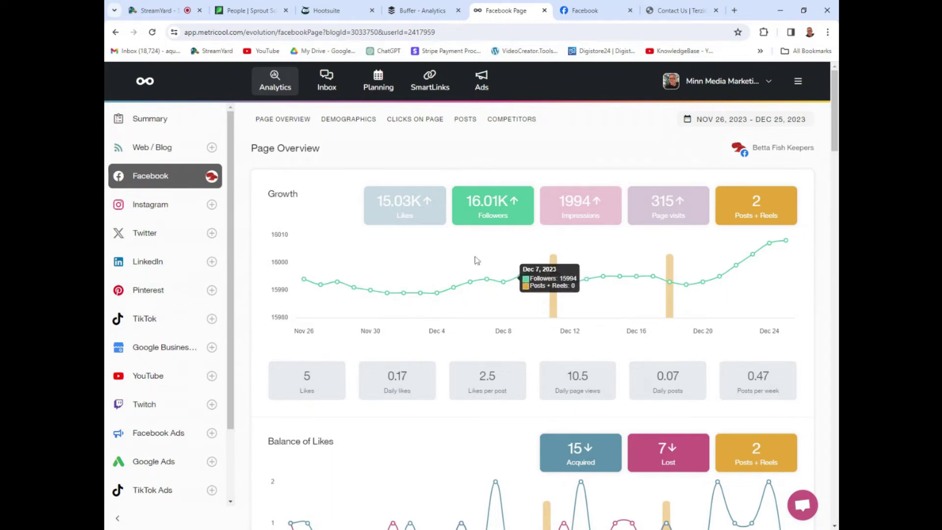
scroll(312, 301, "down", 7)
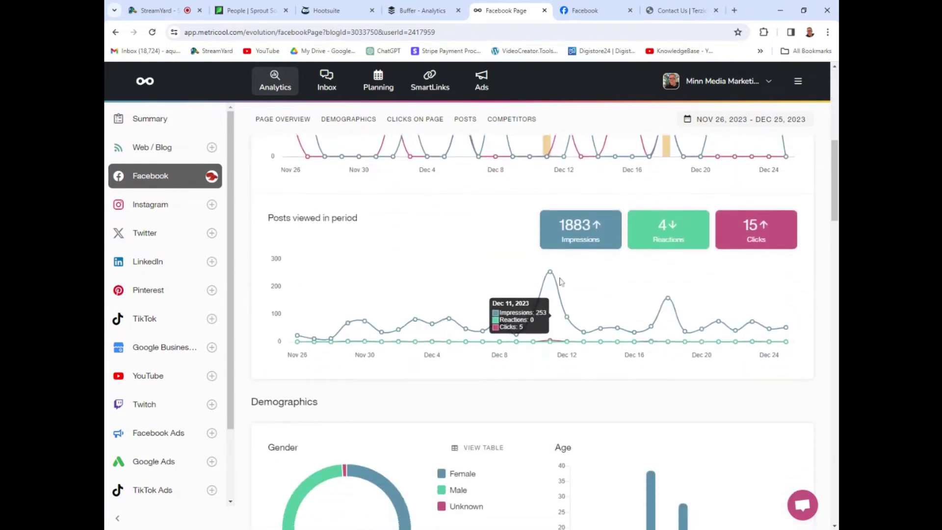
scroll(418, 324, "down", 6)
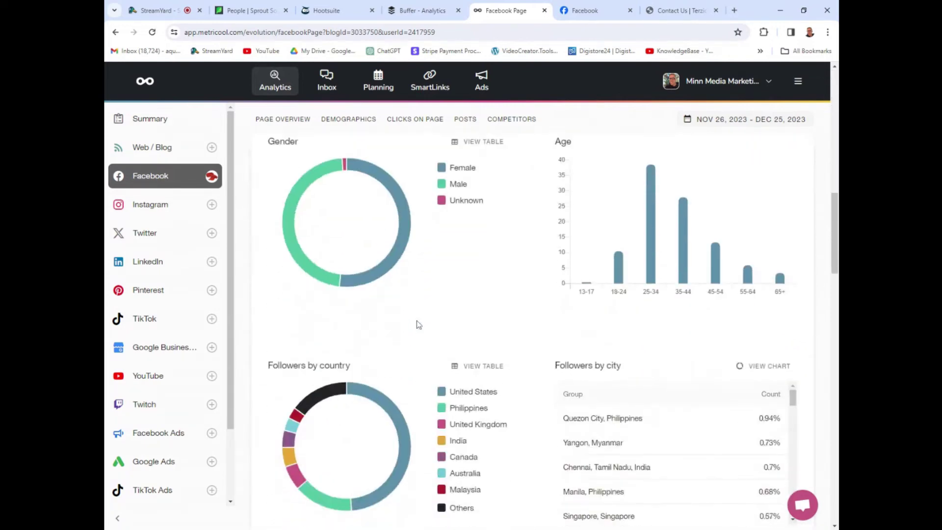
scroll(419, 324, "down", 3)
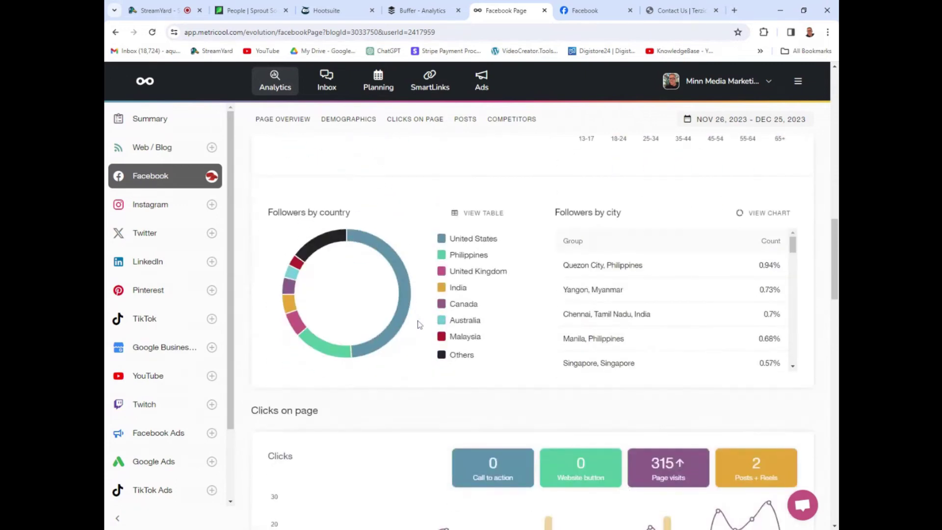
scroll(418, 324, "up", 15)
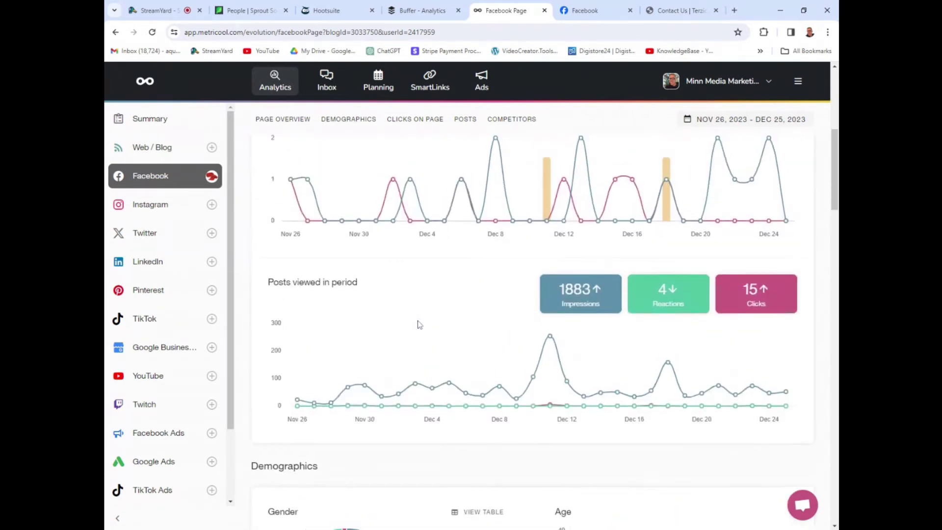
scroll(419, 324, "up", 2)
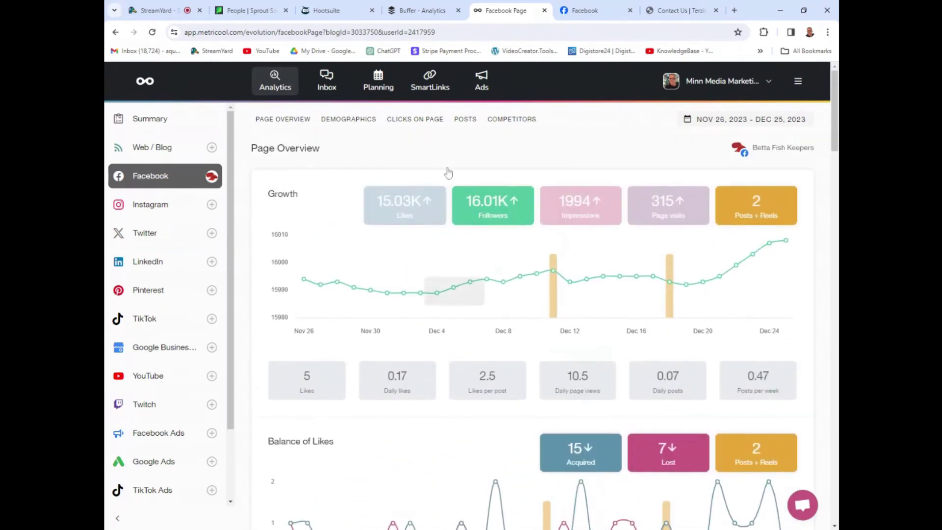
Browse Metricool's Facebook conversation inbox, then bring up the Dec 24–30, 2023 planning calendar.
left_click(329, 78)
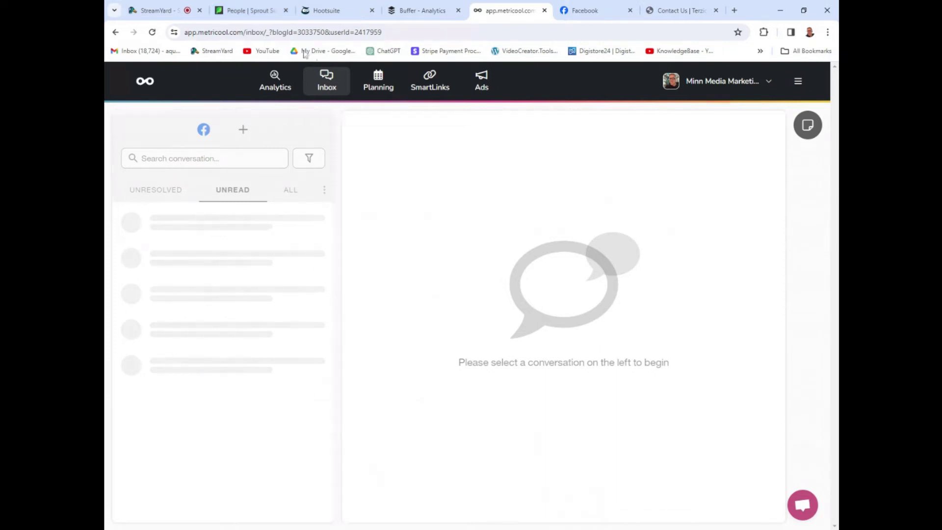
left_click(166, 11)
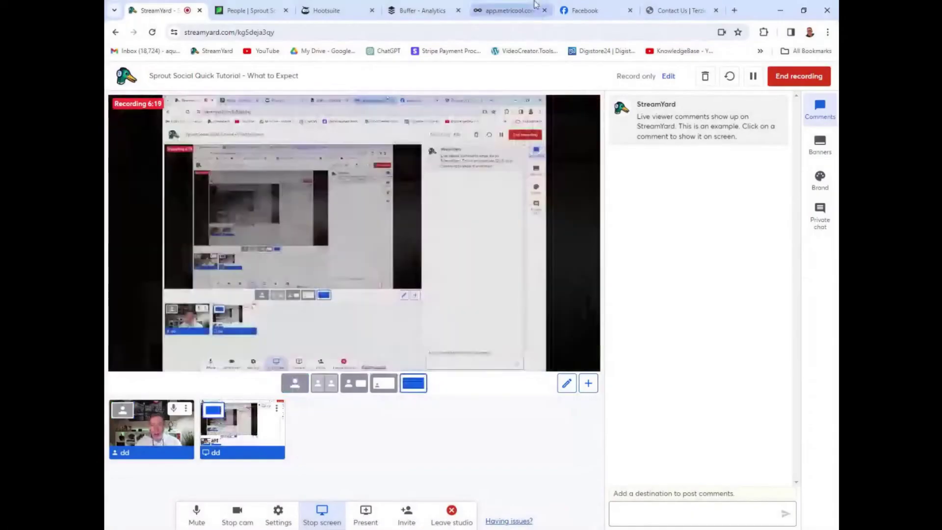
left_click(525, 12)
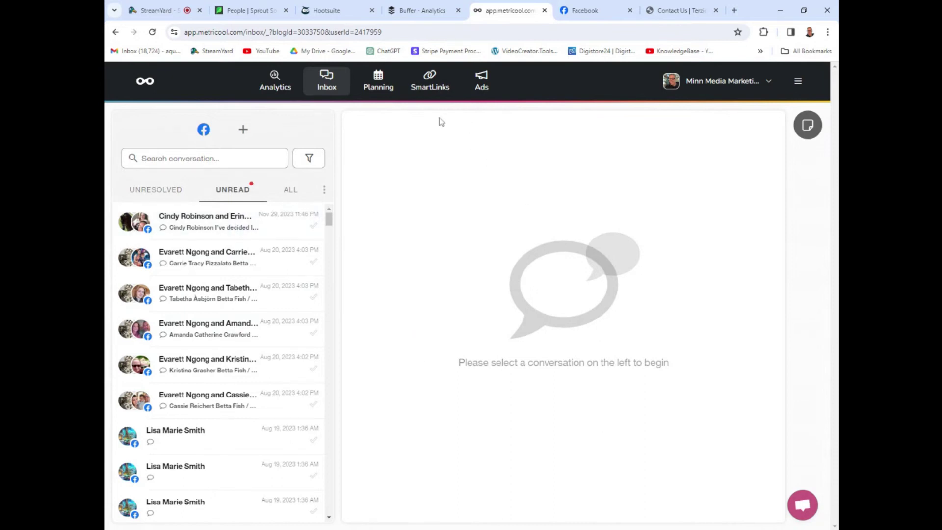
left_click(379, 82)
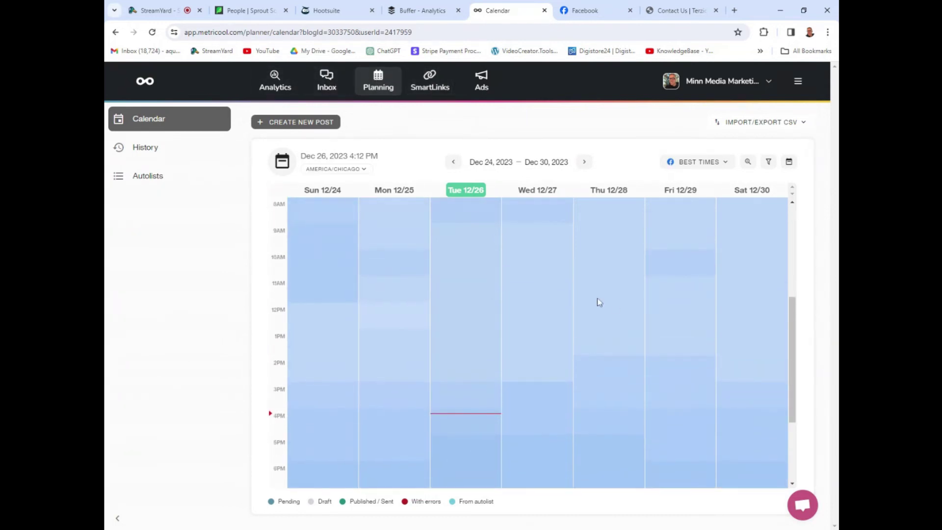
Start a post in the Dec 27, 5:30 PM slot, cancel it, and go to SmartLinks.
scroll(598, 302, "down", 3)
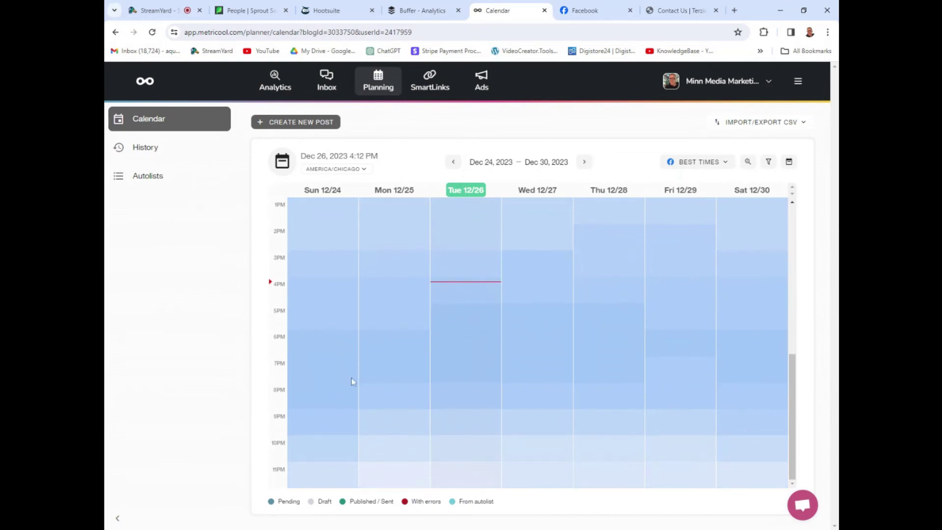
left_click(549, 322)
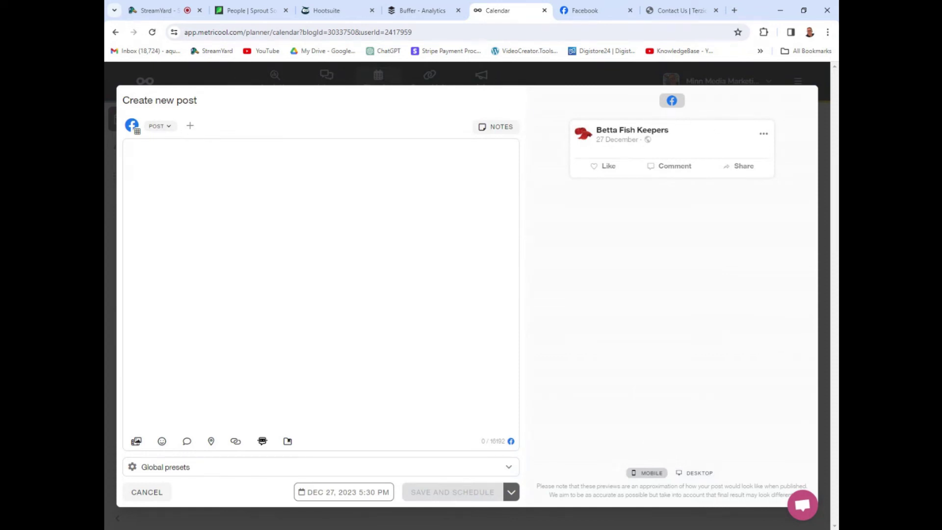
left_click(147, 492)
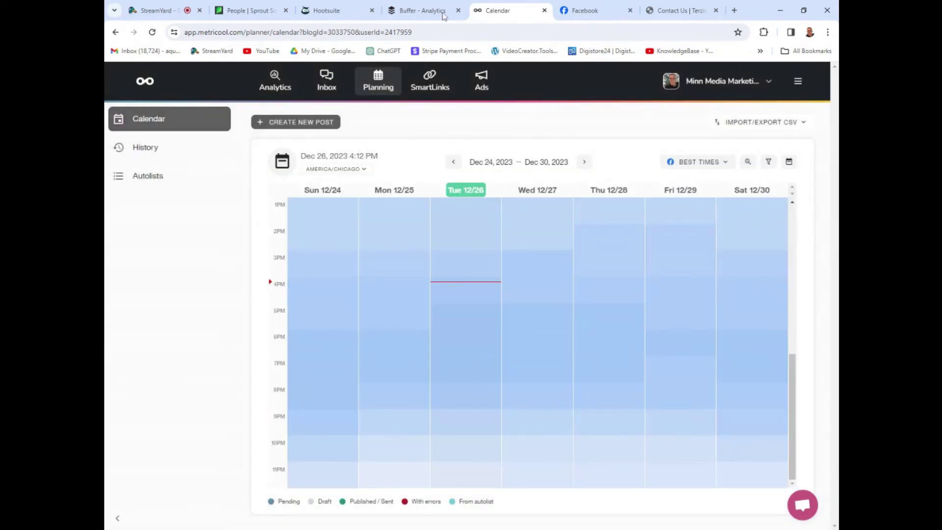
left_click(428, 85)
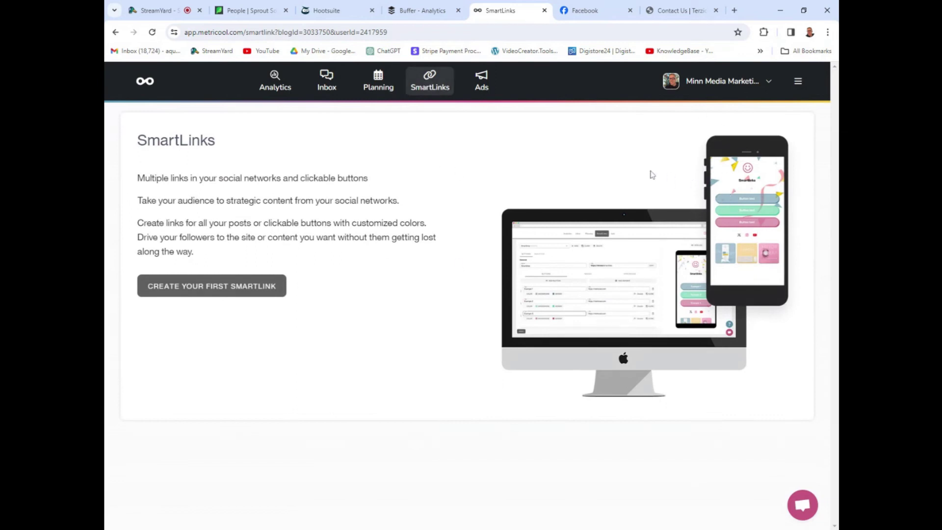
Return to the Betta Fish Keepers Facebook Page Overview showing 16.01K followers.
left_click(276, 88)
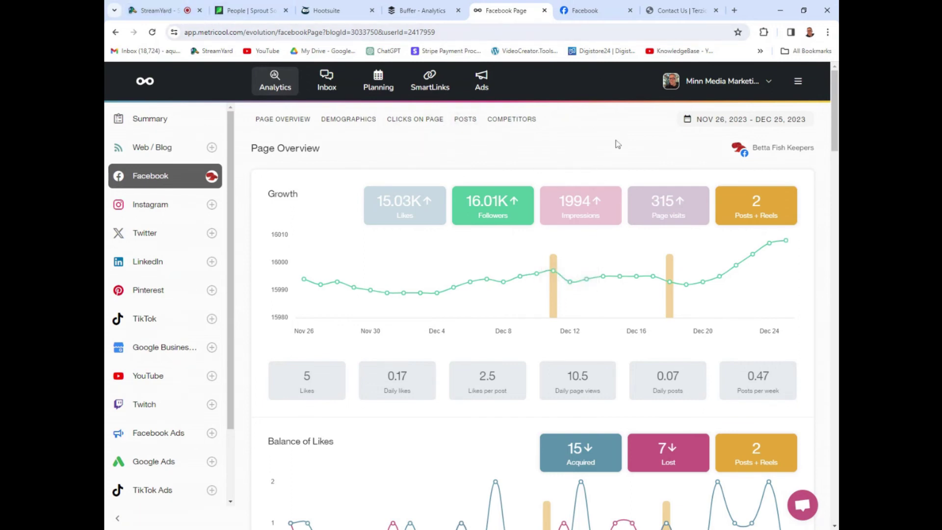
Scroll through the Facebook analytics, show the Planning calendar, then cut to the StreamYard camera view.
left_click(157, 11)
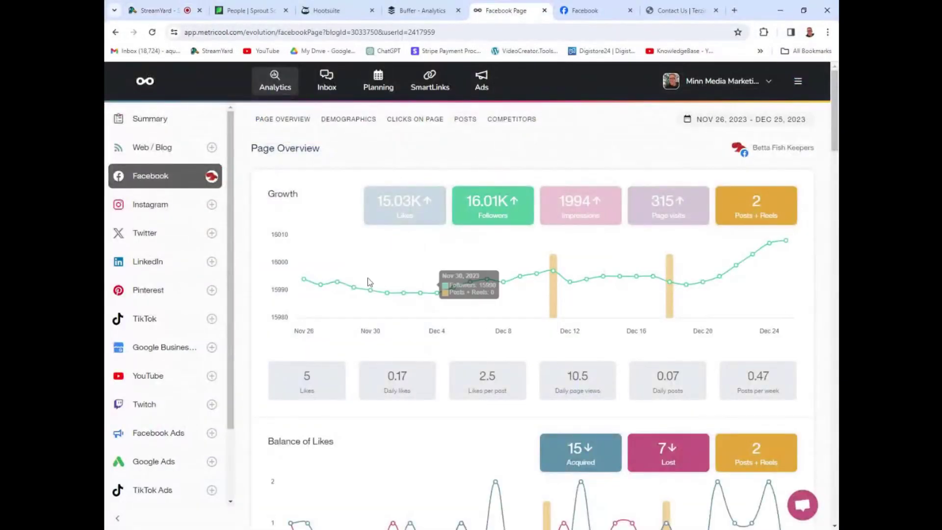
scroll(446, 307, "down", 5)
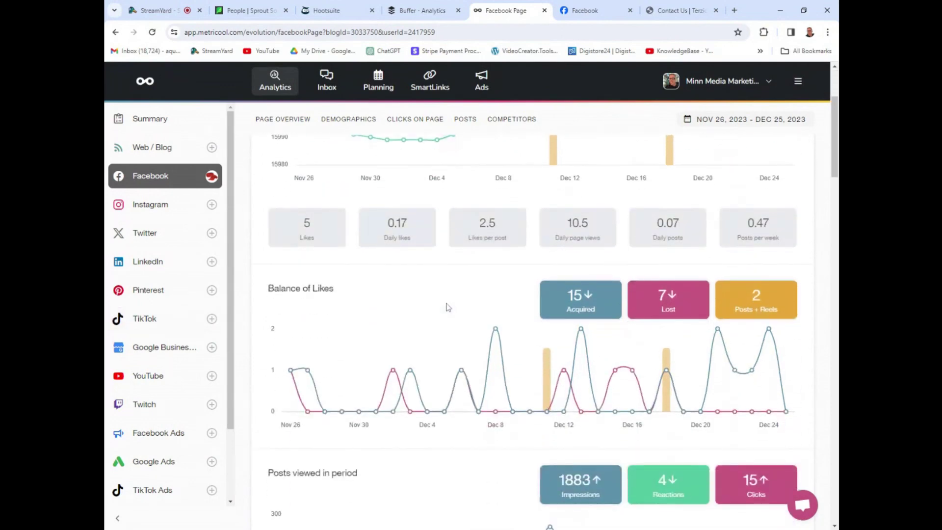
scroll(447, 307, "down", 2)
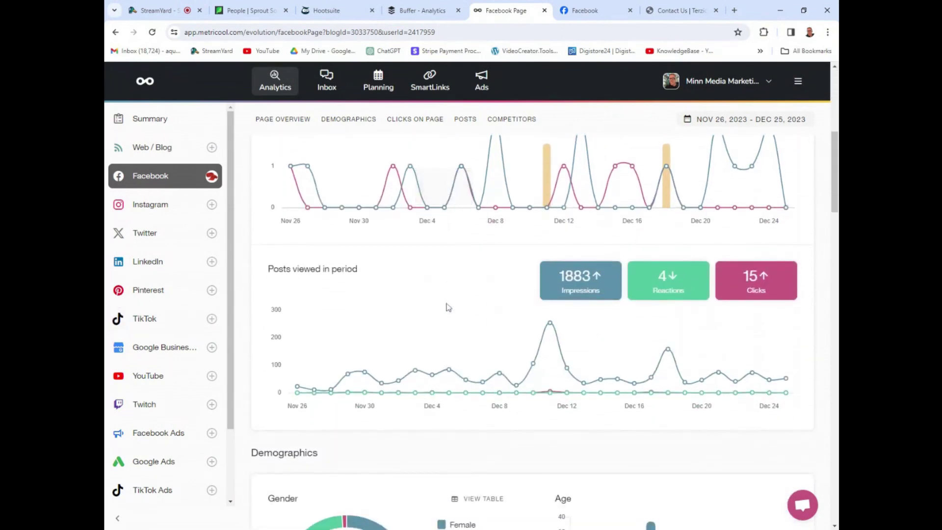
scroll(447, 307, "down", 4)
scroll(476, 312, "down", 6)
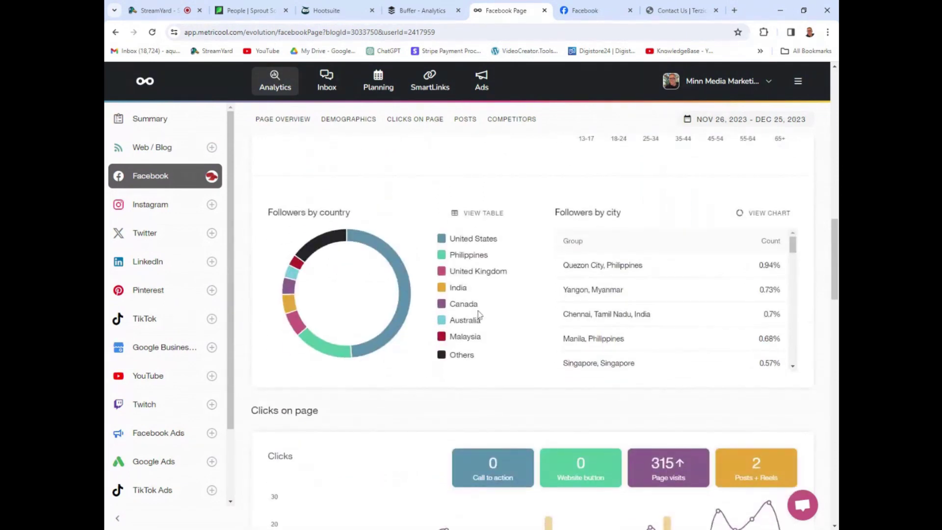
scroll(476, 310, "up", 10)
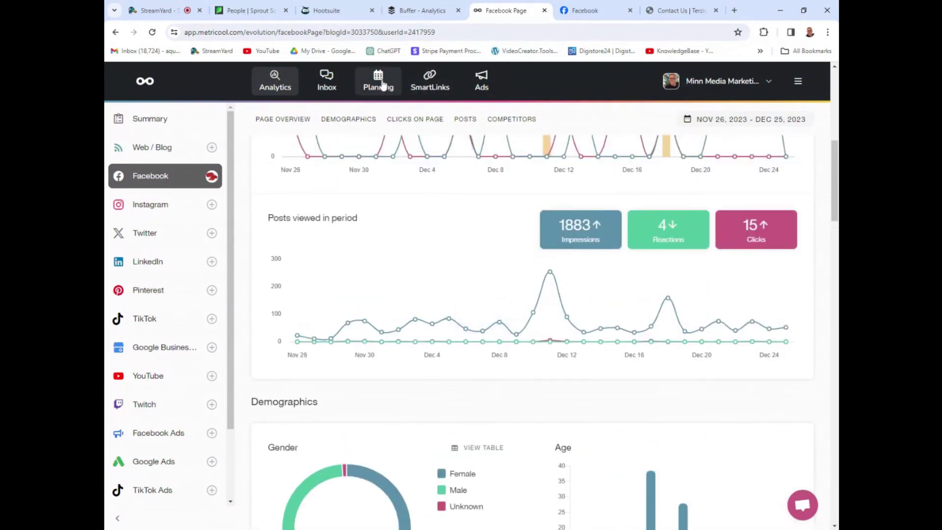
left_click(383, 86)
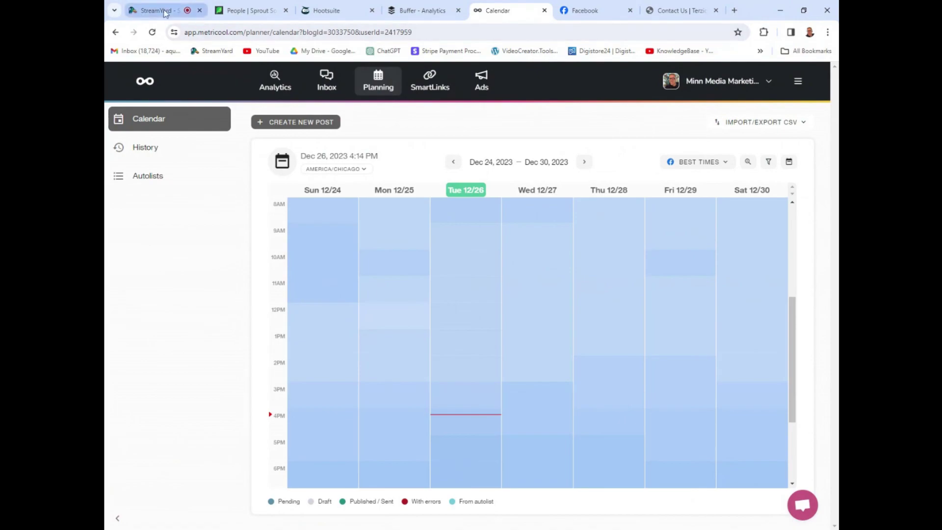
left_click(156, 10)
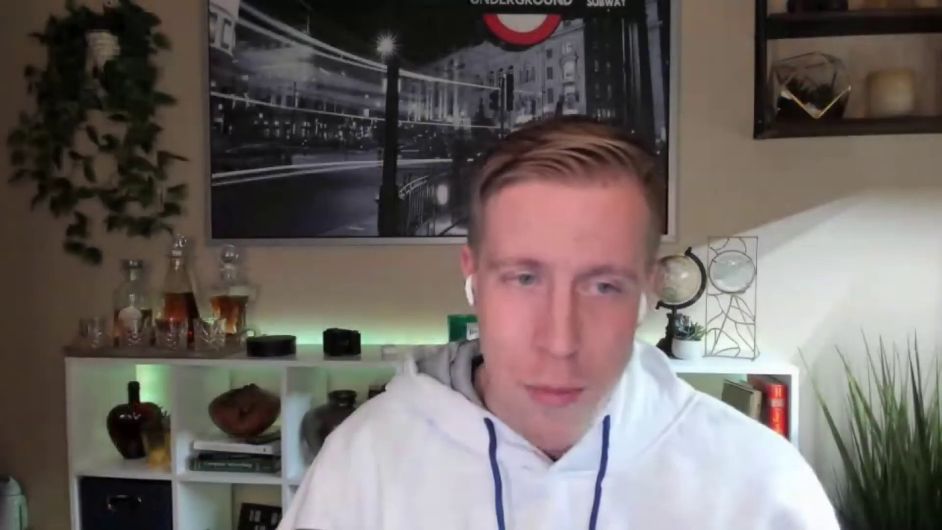